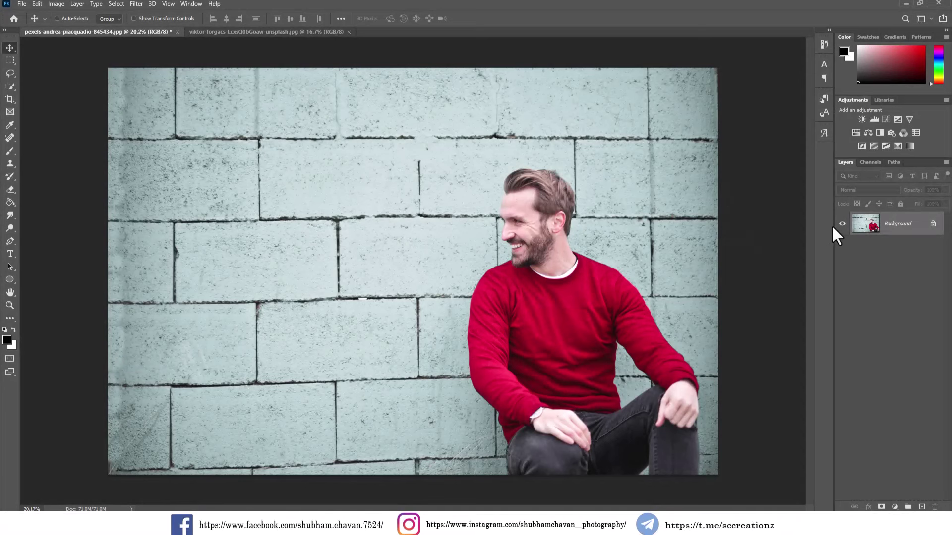
Step: Brighten the photo with a Levels adjustment, lowering the RGB white input level to 246
{"action": "left_click", "coordinate": [56, 3]}
{"action": "mouse_move", "coordinate": [74, 27]}
{"action": "left_click", "coordinate": [176, 40]}
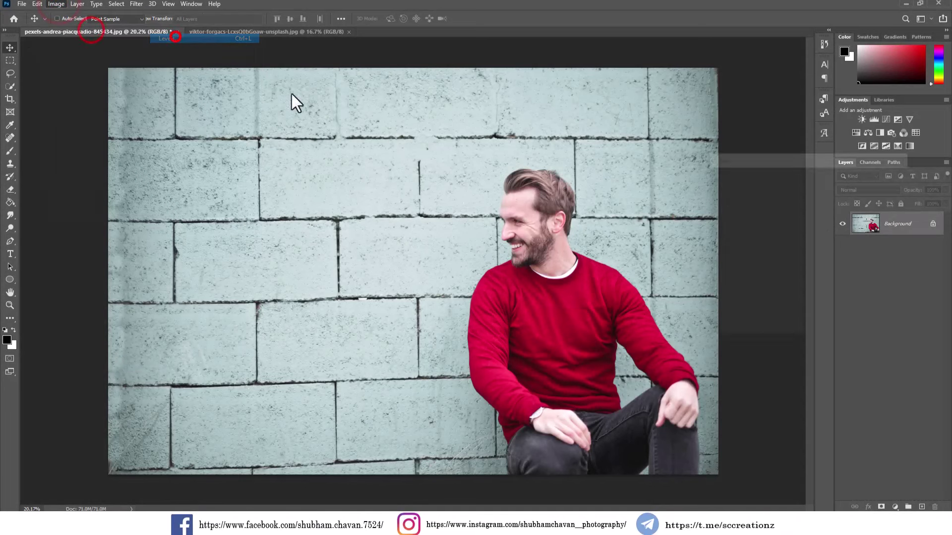
{"action": "left_click_drag", "start_coordinate": [844, 268], "coordinate": [840, 269]}
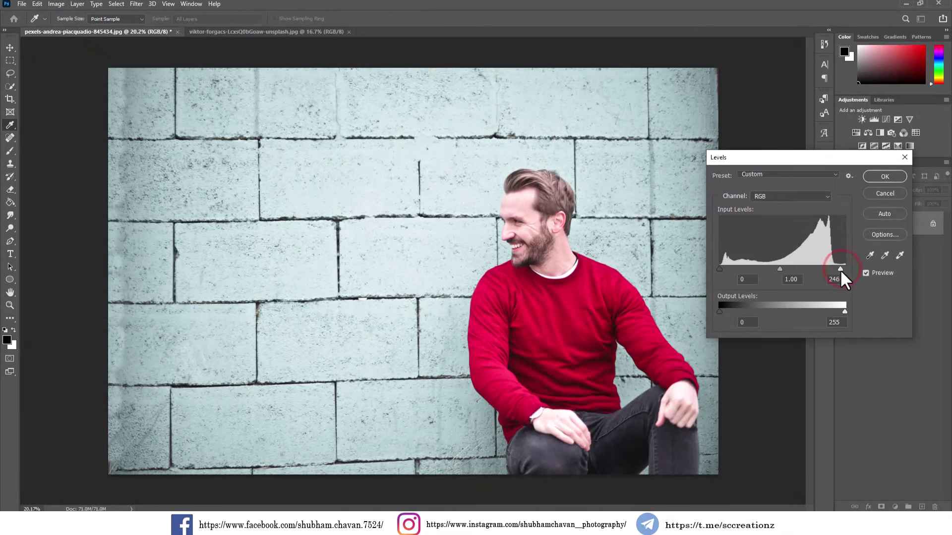
{"action": "left_click", "coordinate": [719, 267]}
{"action": "left_click", "coordinate": [878, 177]}
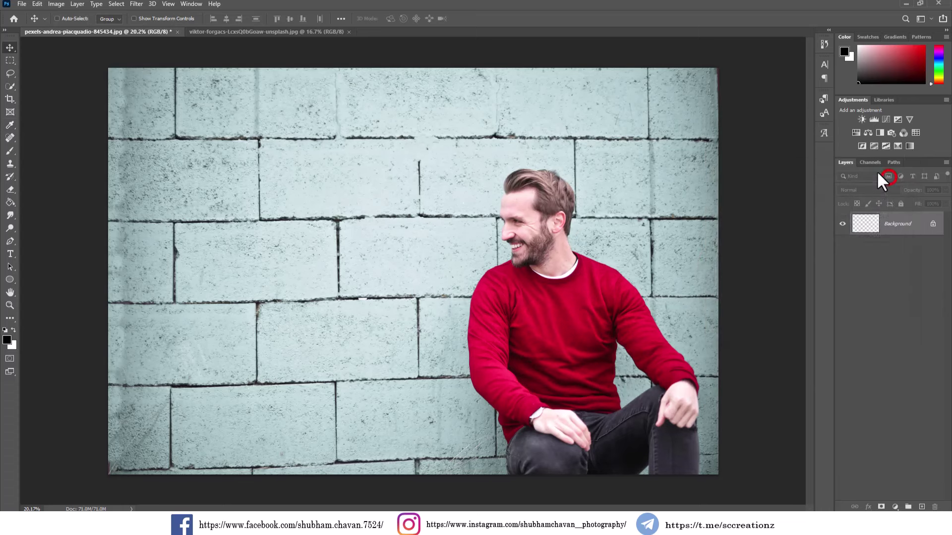
Step: Unlock the Background layer and select the man automatically with Select Subject
{"action": "left_click", "coordinate": [933, 224]}
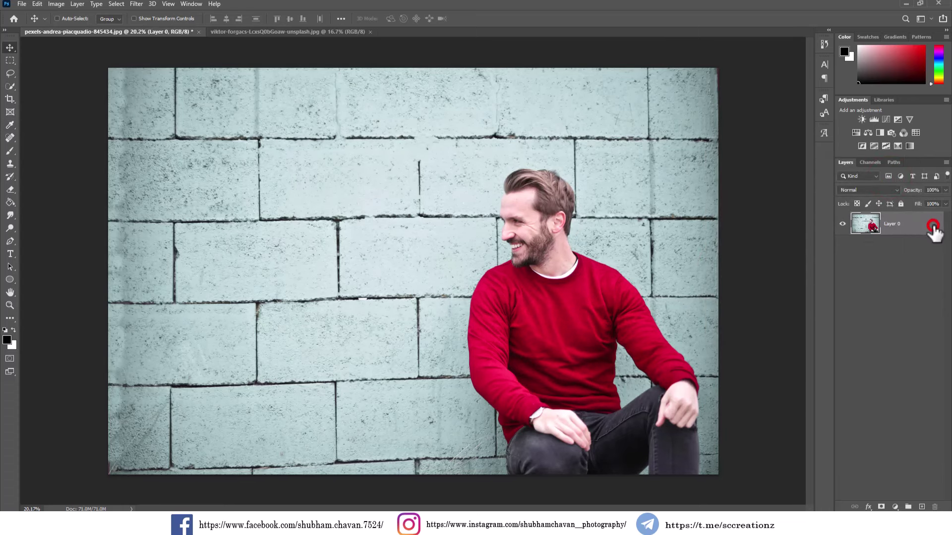
{"action": "left_click", "coordinate": [136, 4]}
{"action": "left_click", "coordinate": [137, 4]}
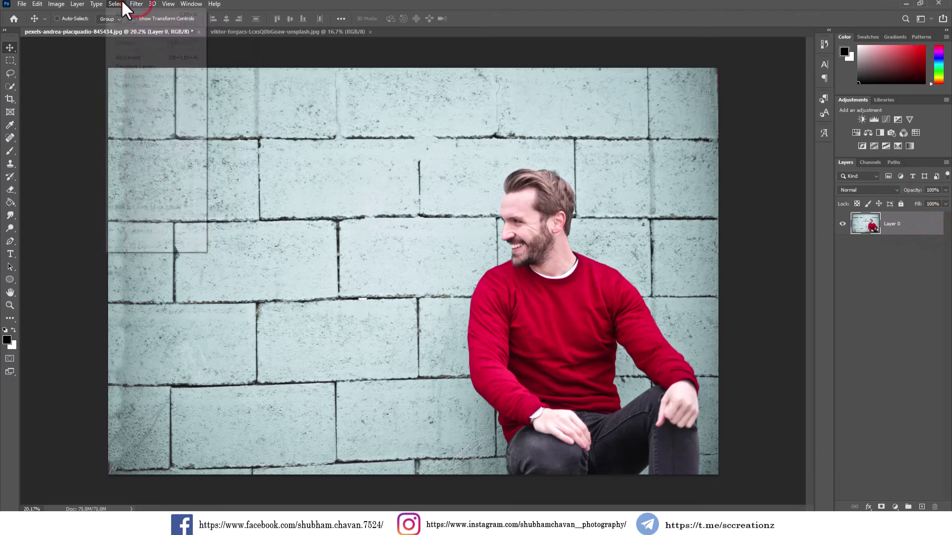
{"action": "left_click", "coordinate": [121, 4]}
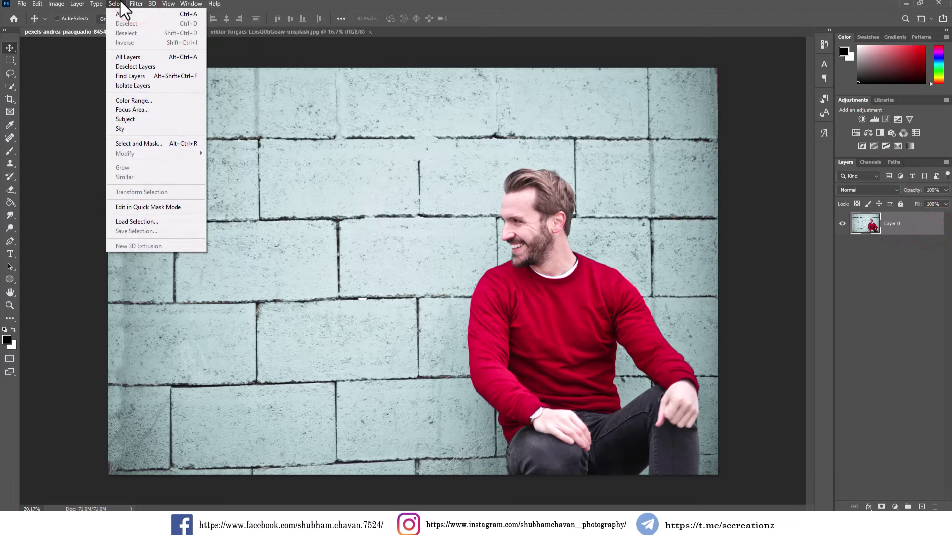
{"action": "left_click", "coordinate": [138, 120]}
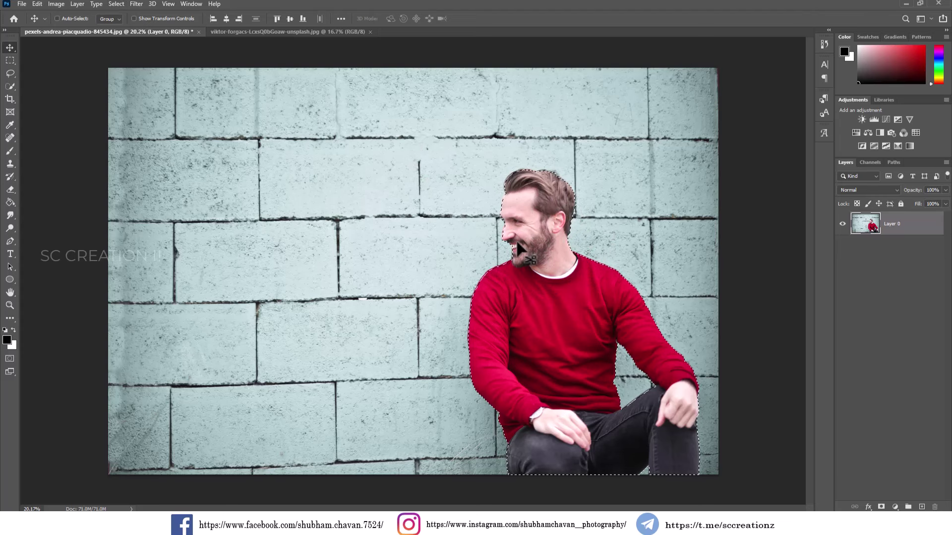
Step: Expand the selection around the man by 2 pixels
{"action": "left_click", "coordinate": [136, 4]}
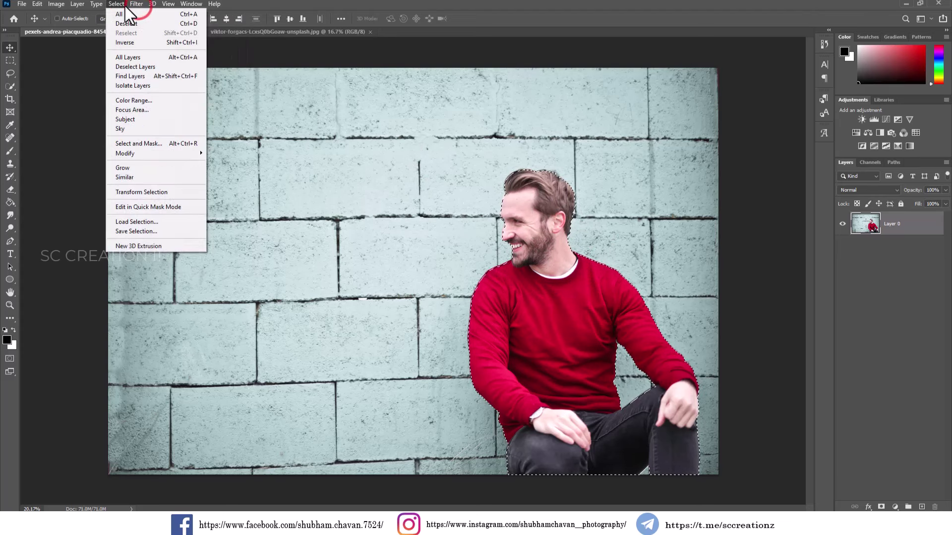
{"action": "mouse_move", "coordinate": [154, 153]}
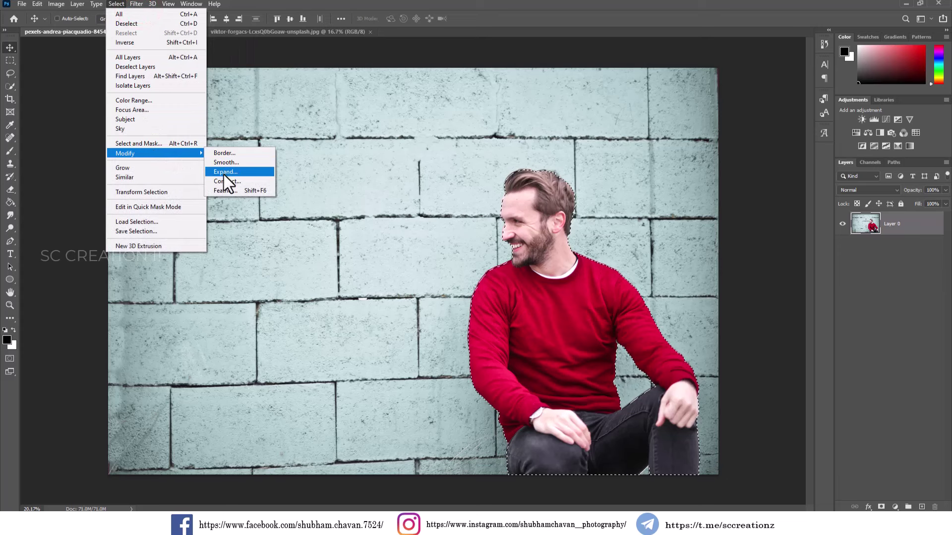
{"action": "left_click", "coordinate": [250, 175]}
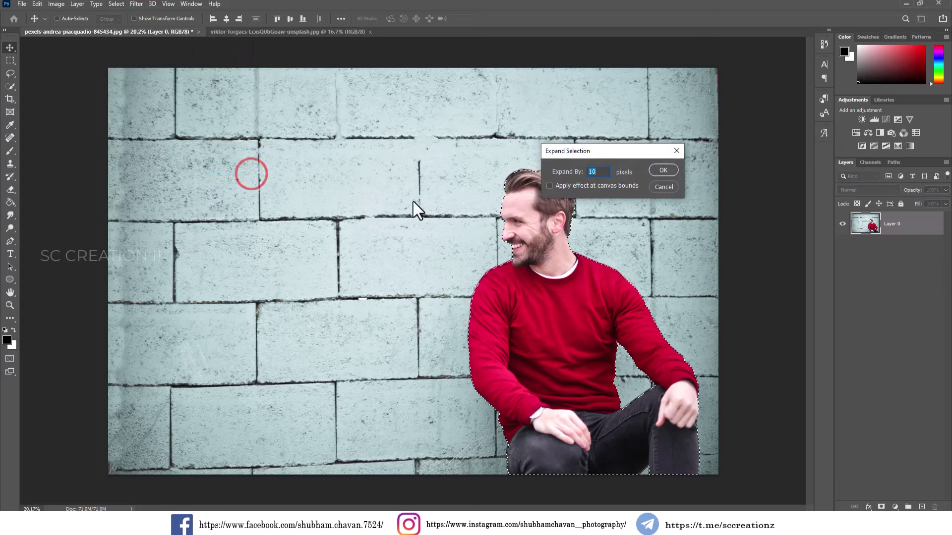
{"action": "double_click", "coordinate": [605, 169]}
{"action": "type", "text": "2"}
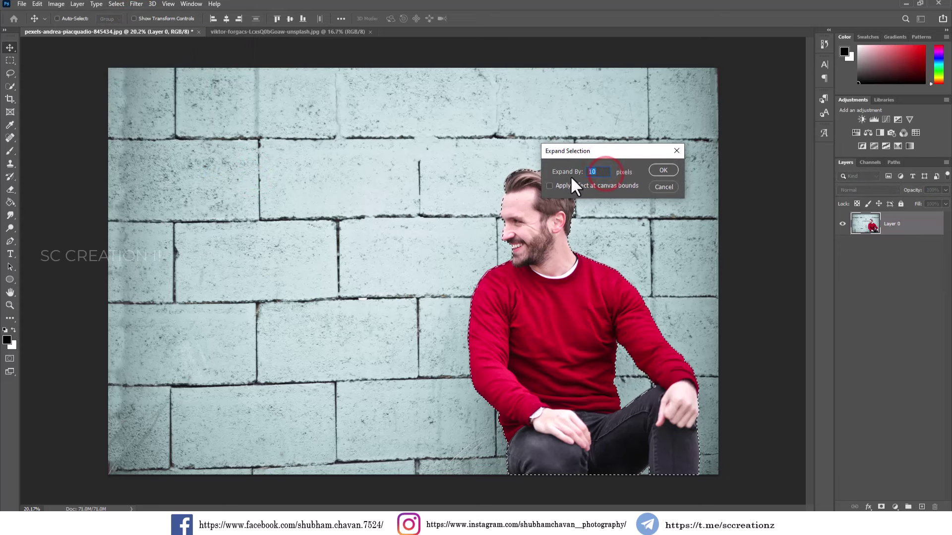
{"action": "left_click", "coordinate": [673, 170]}
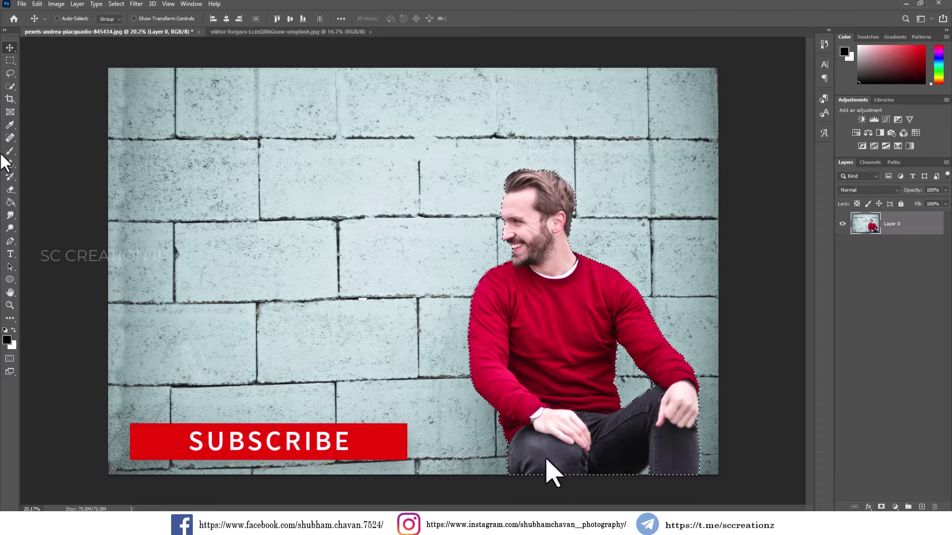
Step: Copy the selected man onto a new layer with Layer Via Copy
{"action": "left_click", "coordinate": [9, 87]}
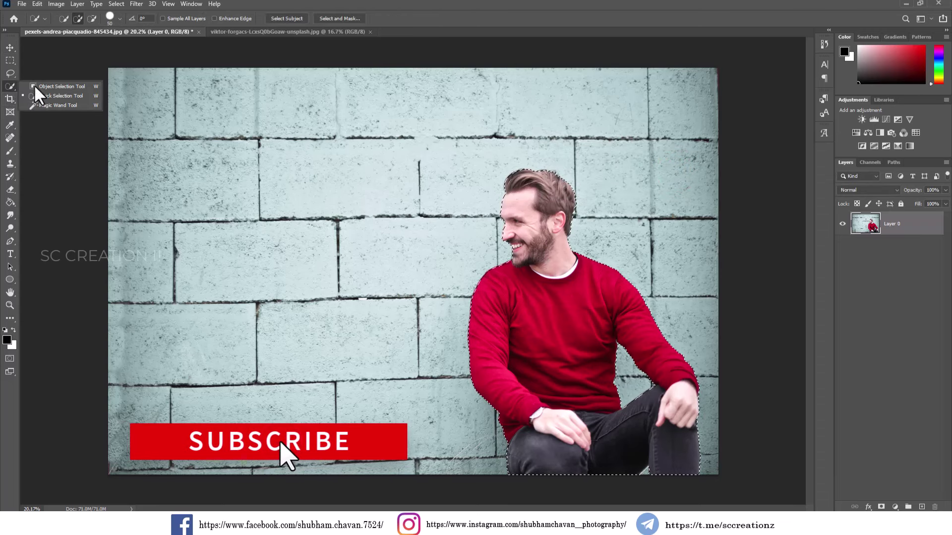
{"action": "left_click", "coordinate": [58, 97]}
{"action": "right_click", "coordinate": [540, 266]}
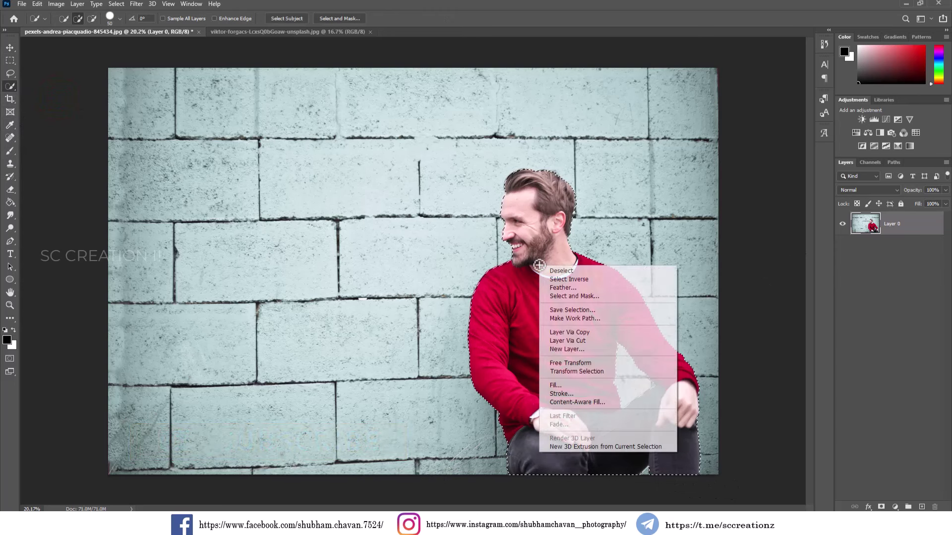
{"action": "left_click", "coordinate": [577, 332]}
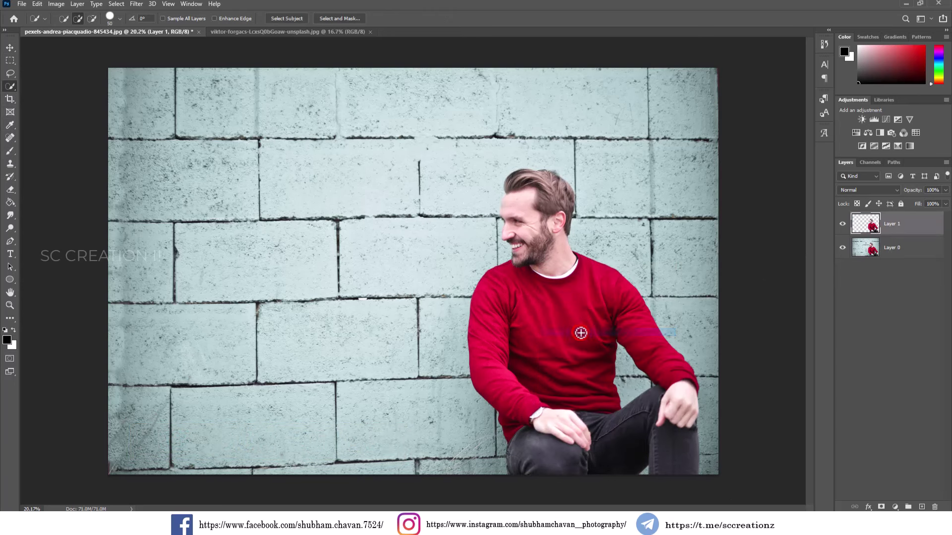
Step: Bring the graffiti wall image into the portrait document as a new layer above the man's cut-out
{"action": "left_click", "coordinate": [9, 47]}
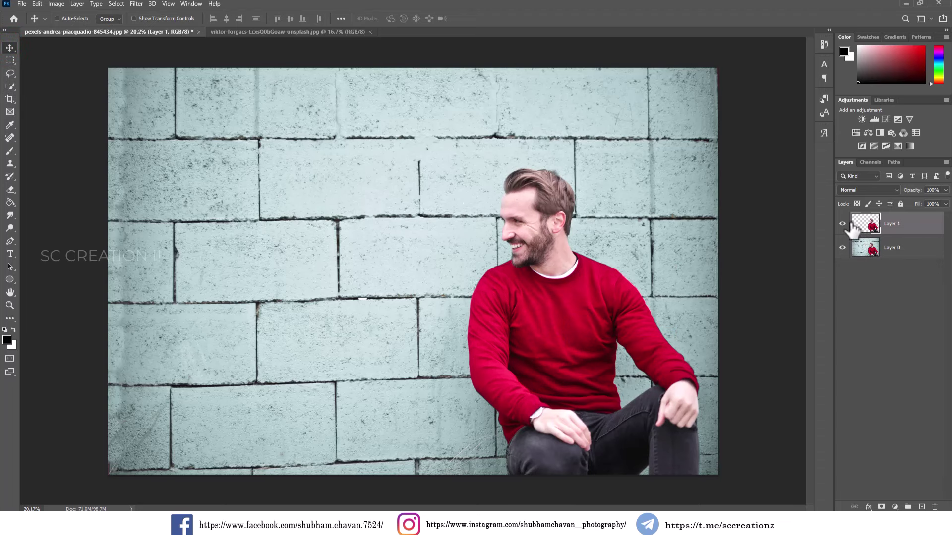
{"action": "left_click", "coordinate": [853, 227]}
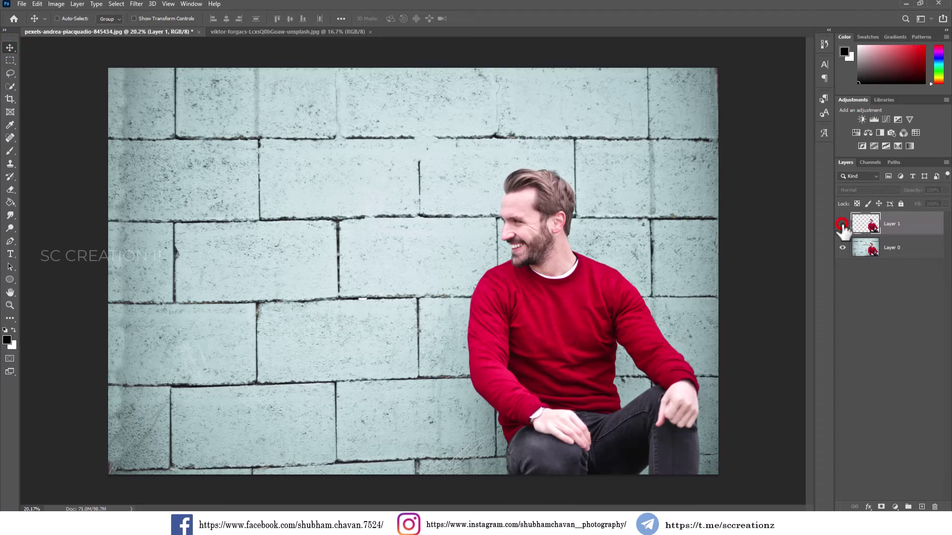
{"action": "left_click", "coordinate": [238, 33]}
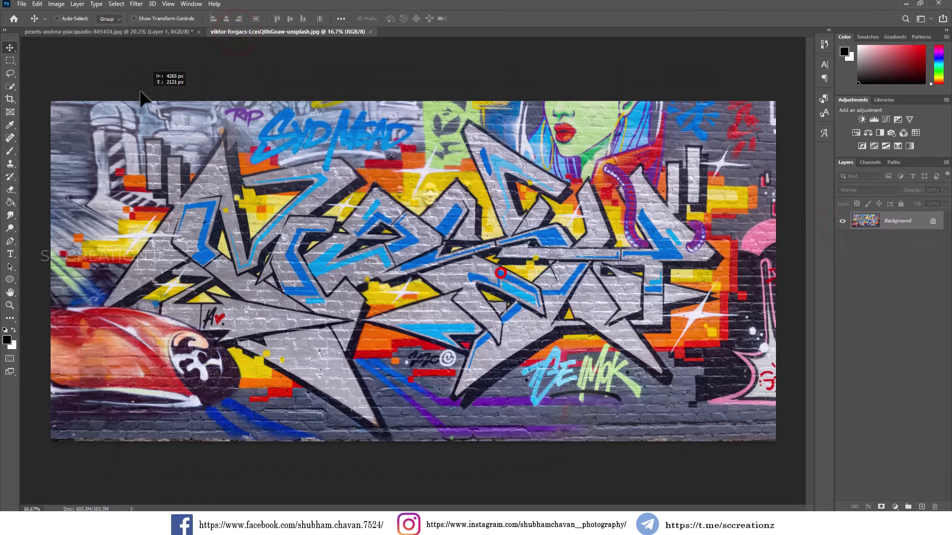
{"action": "left_click_drag", "start_coordinate": [141, 98], "coordinate": [407, 282]}
{"action": "scroll", "coordinate": [377, 248], "scroll_direction": "down", "scroll_amount": 1}
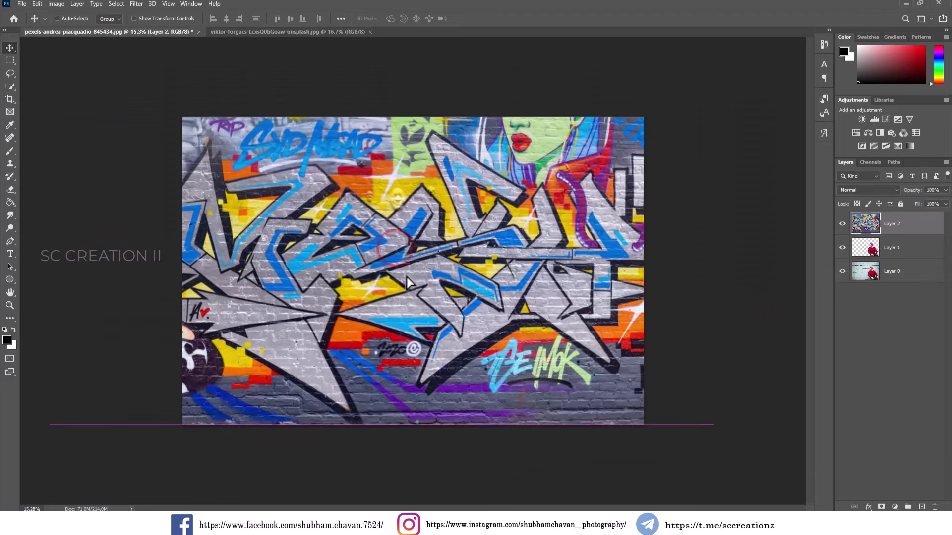
Step: Scale the graffiti layer to 102.29% and shift it sideways so its car artwork sits inside the canvas
{"action": "key", "text": "ctrl+t"}
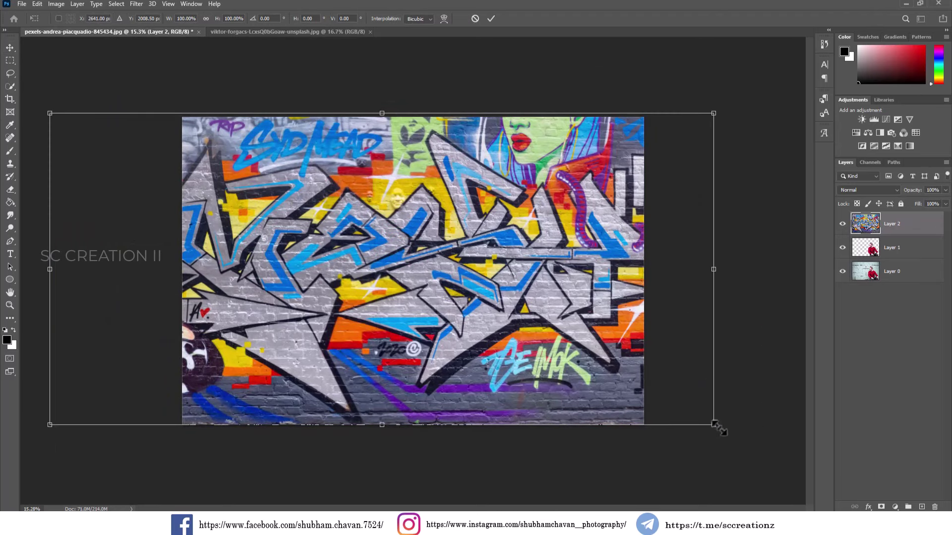
{"action": "left_click_drag", "start_coordinate": [717, 427], "coordinate": [729, 430]}
{"action": "left_click_drag", "start_coordinate": [614, 390], "coordinate": [707, 391]}
{"action": "double_click", "coordinate": [684, 387]}
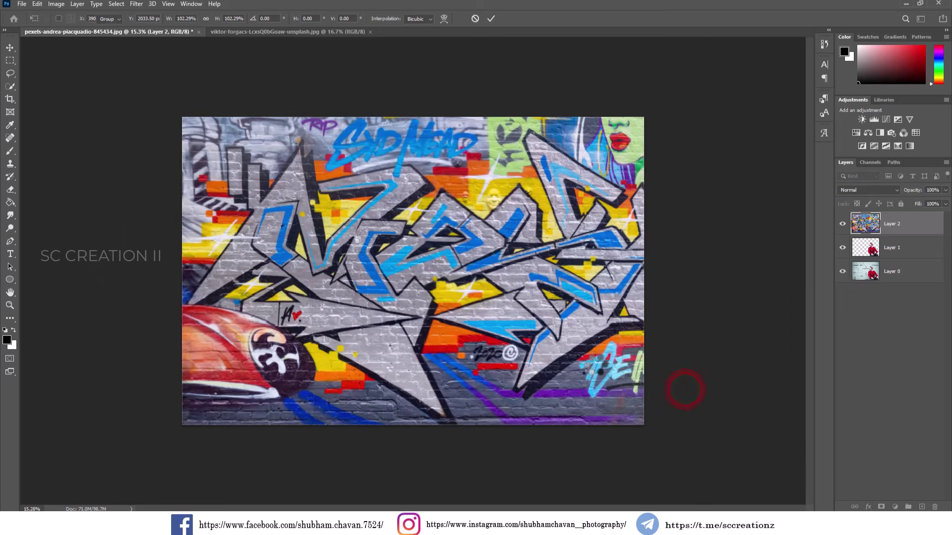
{"action": "scroll", "coordinate": [565, 367], "scroll_direction": "up", "scroll_amount": 1}
{"action": "scroll", "coordinate": [565, 366], "scroll_direction": "up", "scroll_amount": 1}
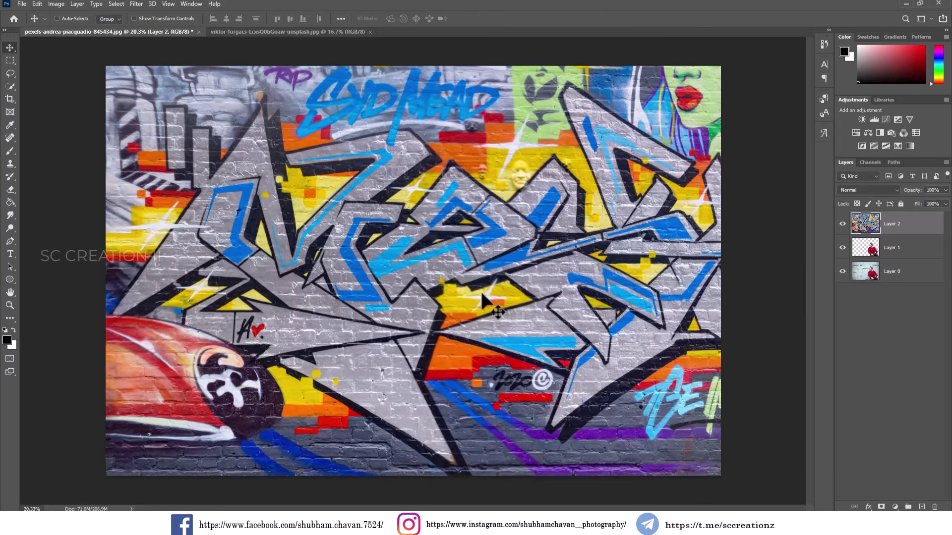
Step: Set the graffiti layer's blend mode to Pin Light and place it beneath the man's cut-out layer
{"action": "left_click", "coordinate": [870, 191]}
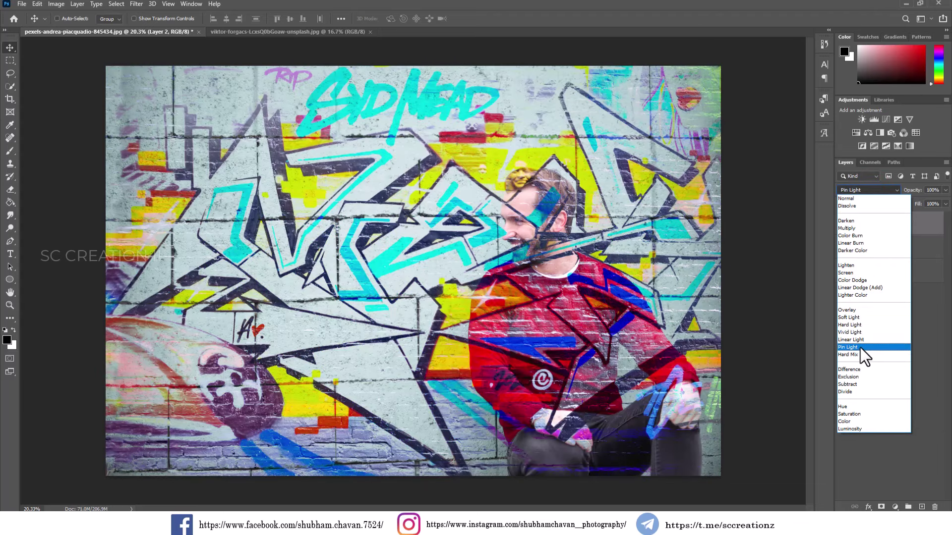
{"action": "left_click", "coordinate": [862, 347]}
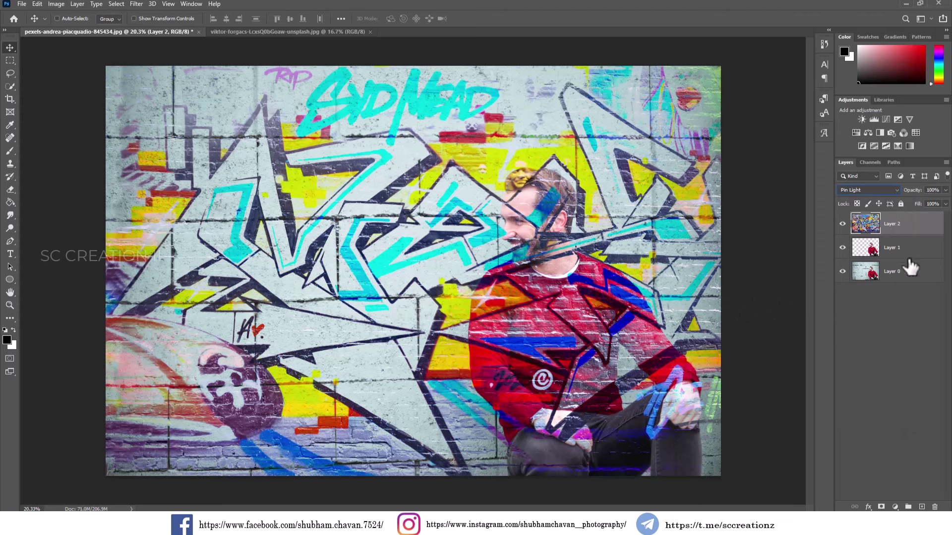
{"action": "left_click", "coordinate": [912, 222]}
{"action": "left_click_drag", "start_coordinate": [917, 224], "coordinate": [915, 253]}
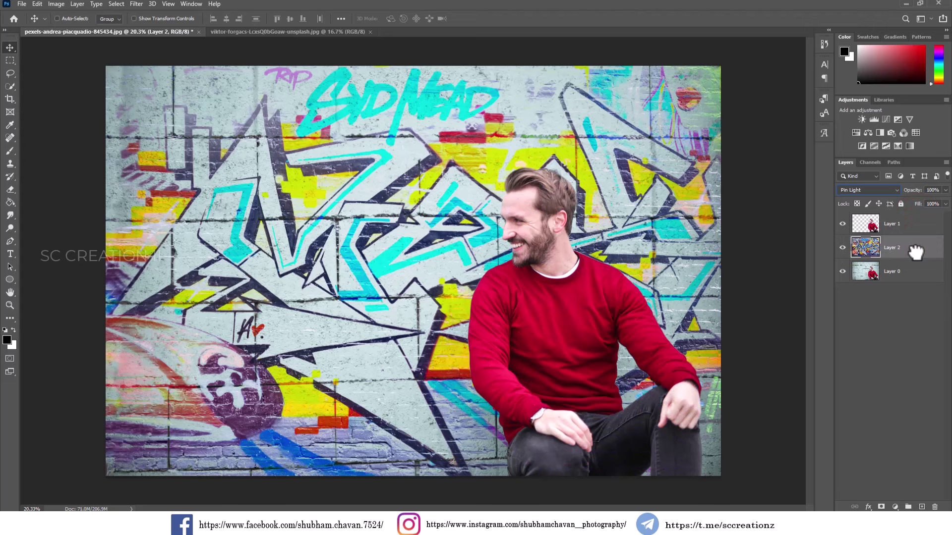
{"action": "left_click", "coordinate": [842, 248]}
{"action": "left_click", "coordinate": [842, 248]}
Step: Blend the graffiti into the wall with Blend If, splitting the white points to 204/255 for Underlying Layer and 183/255 for This Layer
{"action": "left_click", "coordinate": [920, 253]}
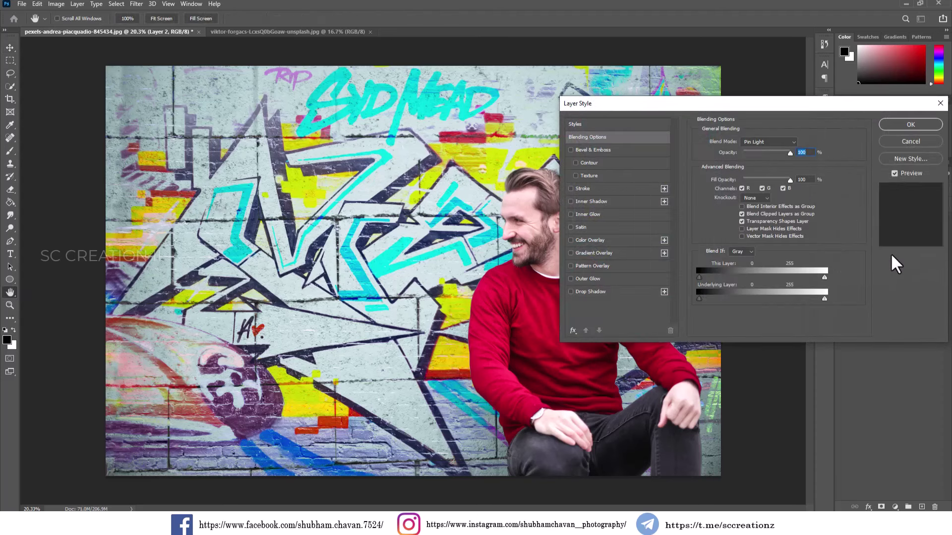
{"action": "left_click_drag", "start_coordinate": [737, 105], "coordinate": [761, 89]}
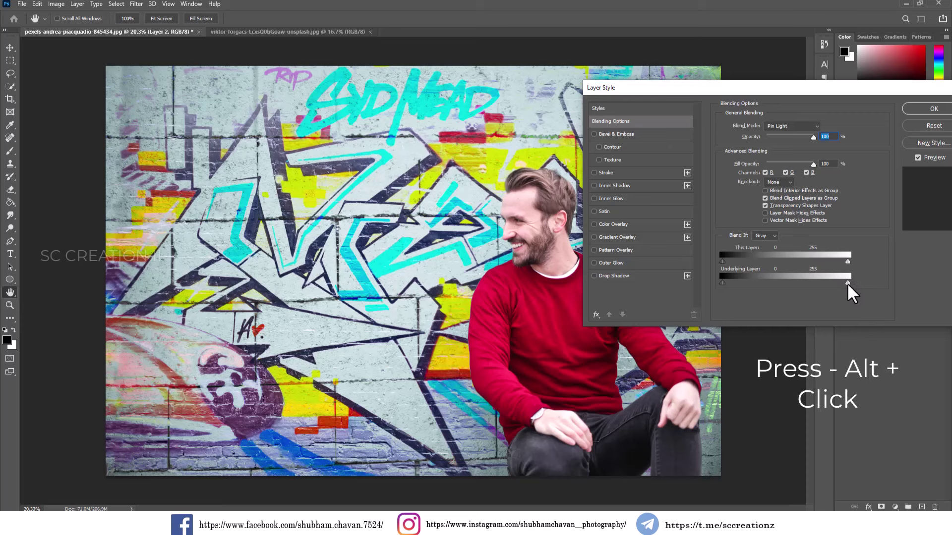
{"action": "left_click_drag", "start_coordinate": [849, 286], "coordinate": [823, 291]}
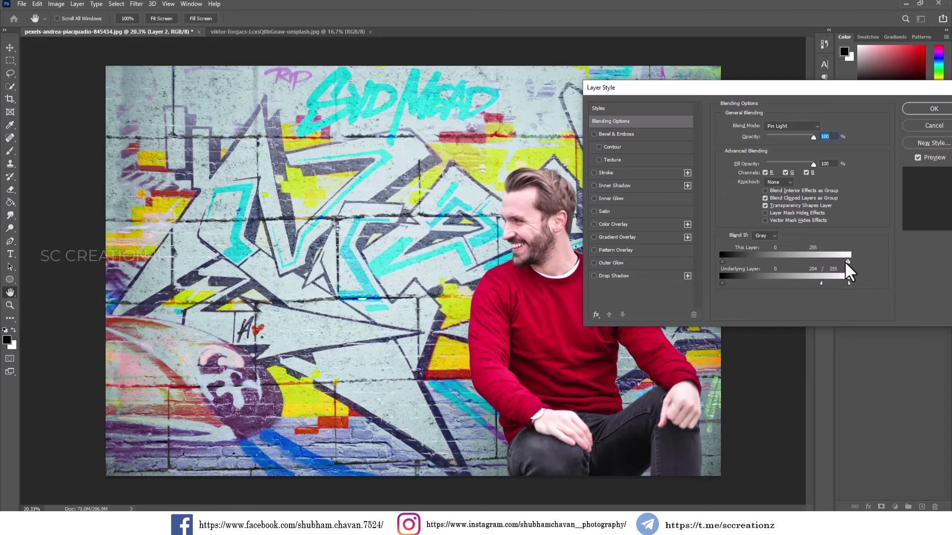
{"action": "left_click_drag", "start_coordinate": [846, 262], "coordinate": [813, 271]}
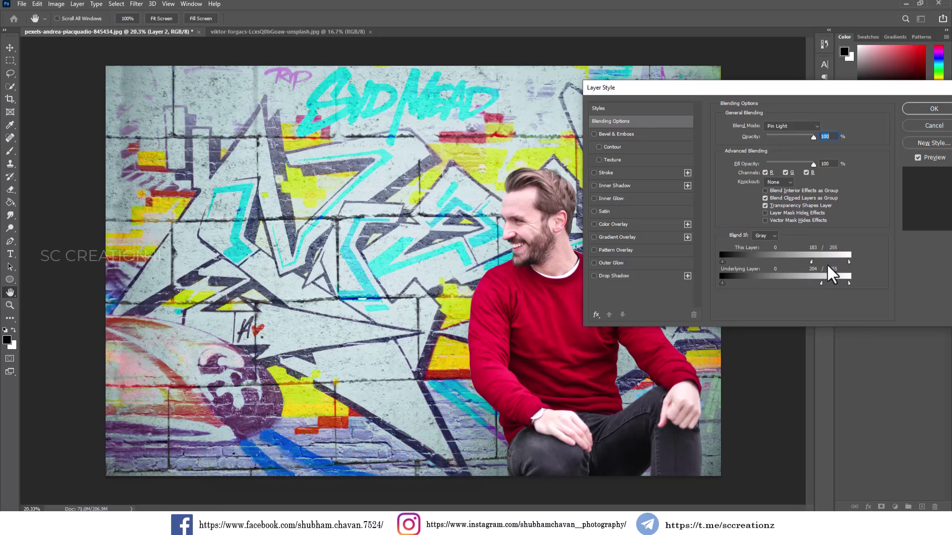
{"action": "left_click", "coordinate": [926, 109]}
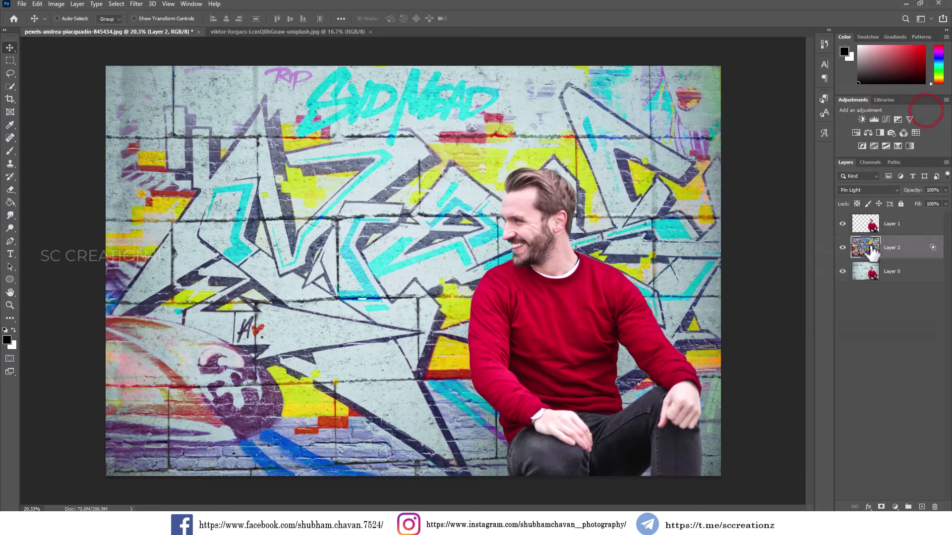
Step: Compare the wall with the graffiti layer hidden and shown
{"action": "key", "text": "ctrl"}
{"action": "left_click", "coordinate": [843, 250]}
{"action": "left_click", "coordinate": [842, 249]}
{"action": "scroll", "coordinate": [554, 293], "scroll_direction": "down", "scroll_amount": 1}
{"action": "scroll", "coordinate": [554, 292], "scroll_direction": "up", "scroll_amount": 1}
{"action": "left_click", "coordinate": [842, 247]}
{"action": "left_click", "coordinate": [842, 248]}
Step: Add a new layer on top and fill it with the merged image using Apply Image in Multiply blending at 100% opacity
{"action": "left_click", "coordinate": [922, 224]}
{"action": "left_click", "coordinate": [922, 506]}
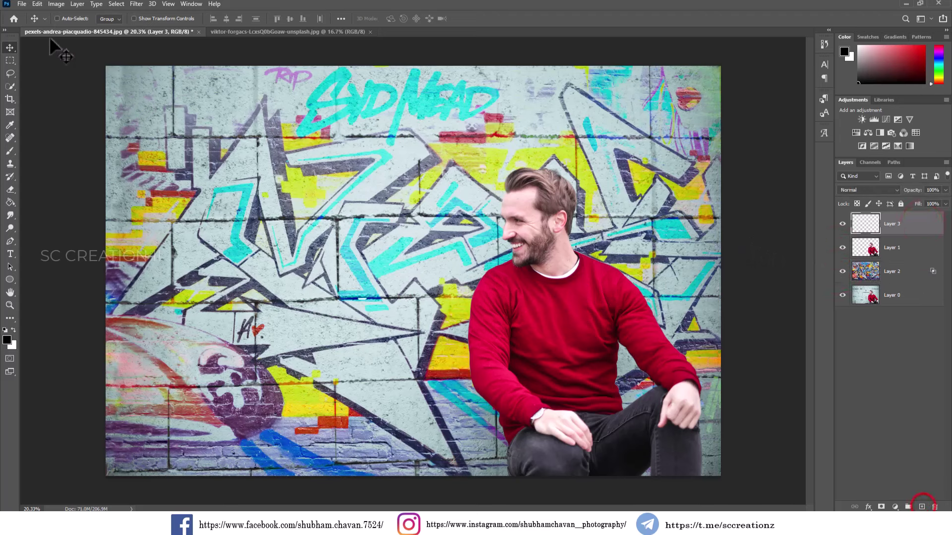
{"action": "left_click", "coordinate": [37, 4]}
{"action": "mouse_move", "coordinate": [56, 4]}
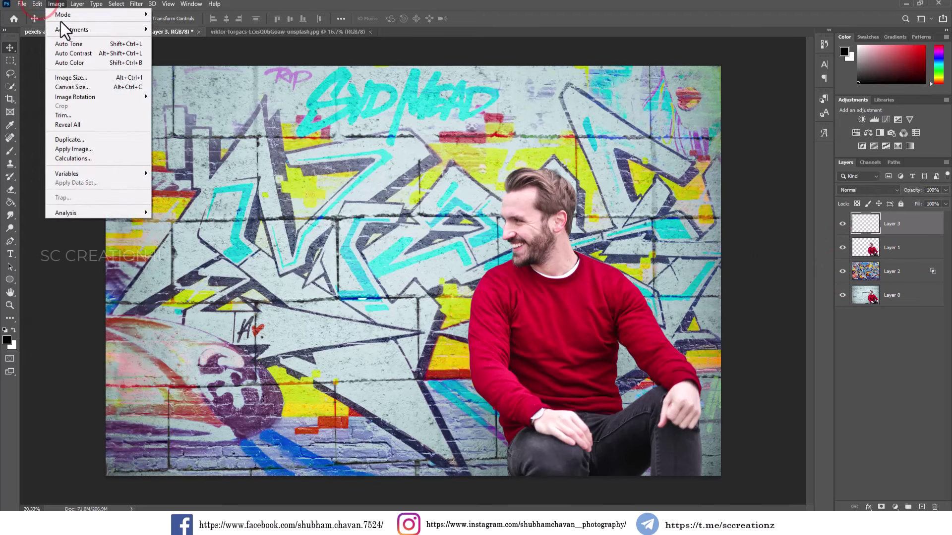
{"action": "left_click", "coordinate": [88, 150]}
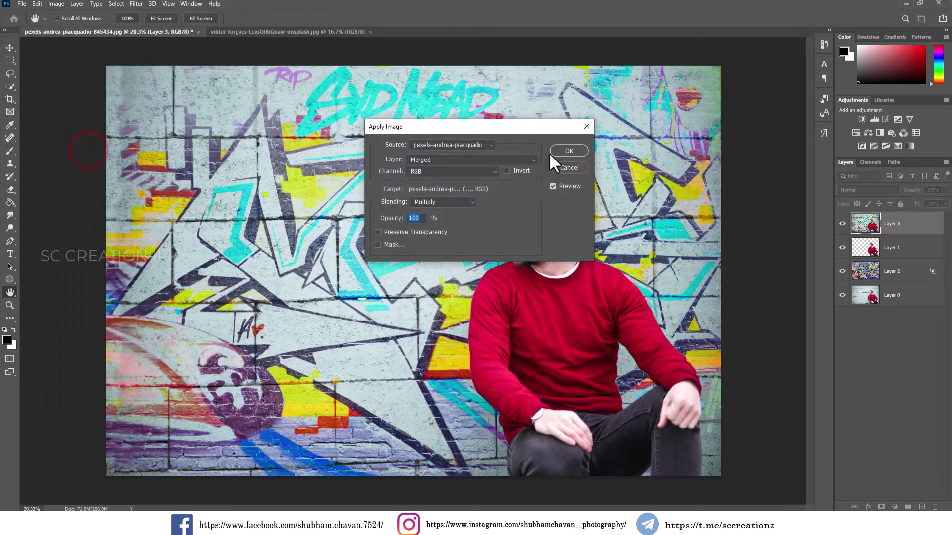
{"action": "left_click", "coordinate": [569, 150]}
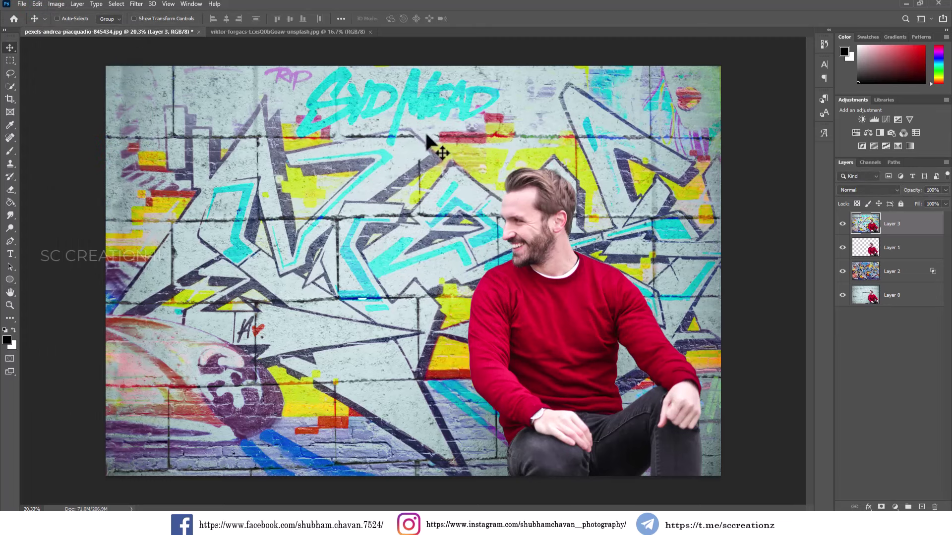
Step: Apply the Camera Raw Filter to the merged layer with Tint +4, Contrast +3, Highlights -61, Shadows +25, Whites -19 and Blacks -31
{"action": "scroll", "coordinate": [374, 144], "scroll_direction": "down", "scroll_amount": 1}
{"action": "scroll", "coordinate": [334, 115], "scroll_direction": "up", "scroll_amount": 1}
{"action": "left_click", "coordinate": [136, 4]}
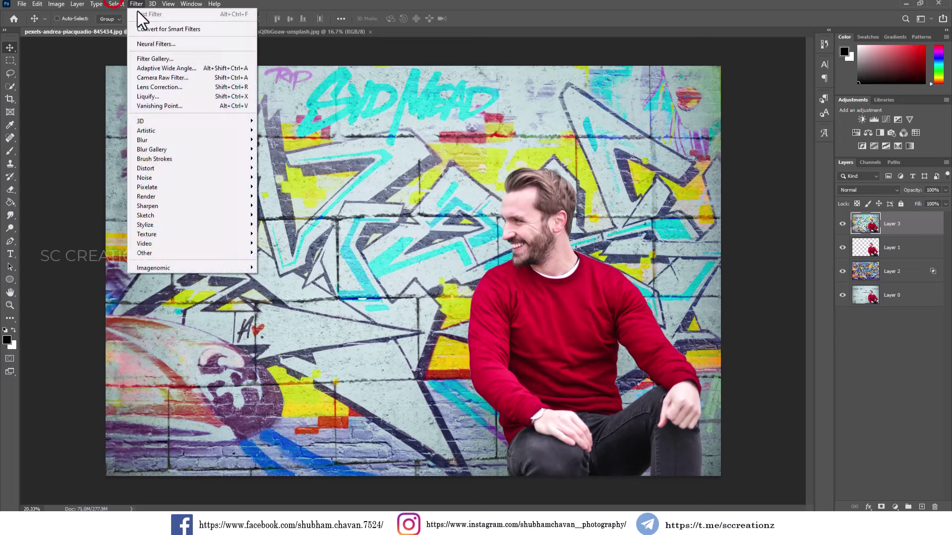
{"action": "left_click", "coordinate": [171, 73]}
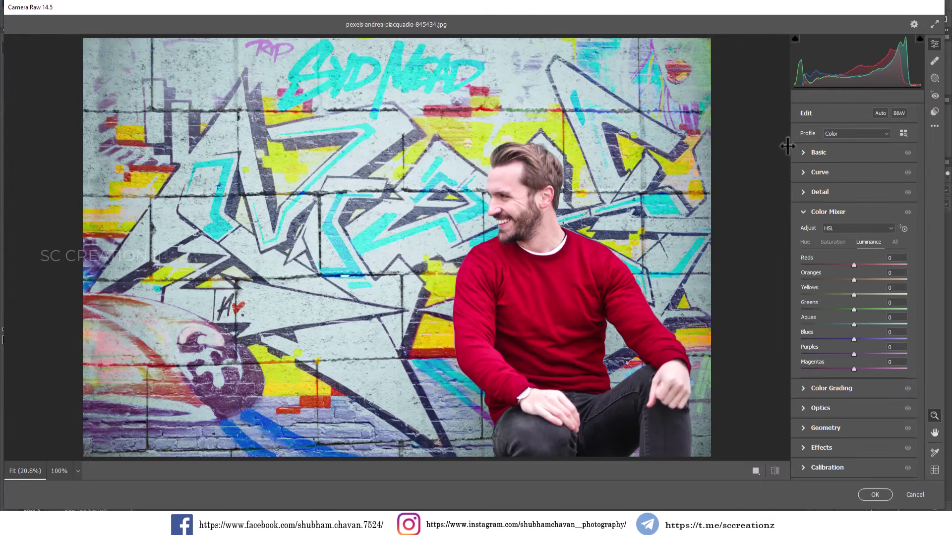
{"action": "left_click", "coordinate": [803, 149]}
{"action": "left_click_drag", "start_coordinate": [843, 257], "coordinate": [820, 256]}
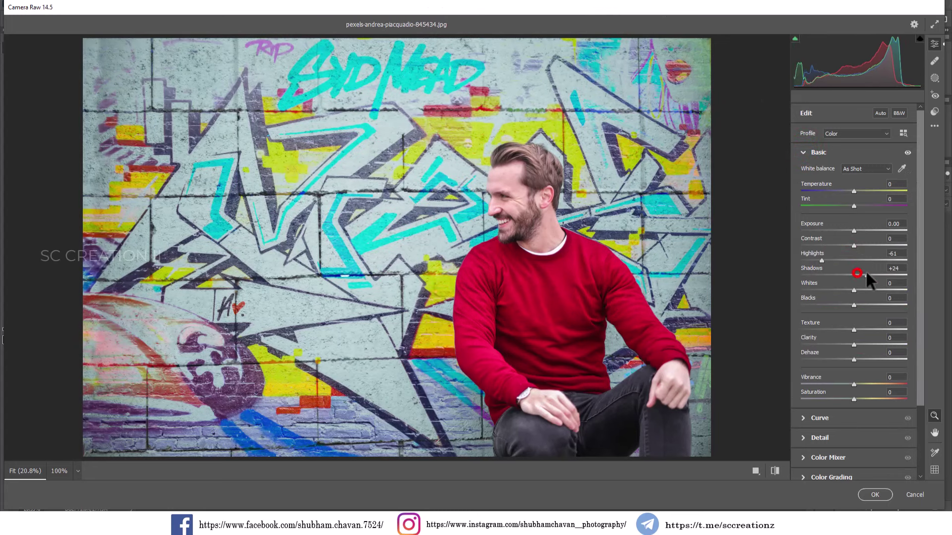
{"action": "left_click_drag", "start_coordinate": [867, 276], "coordinate": [837, 306]}
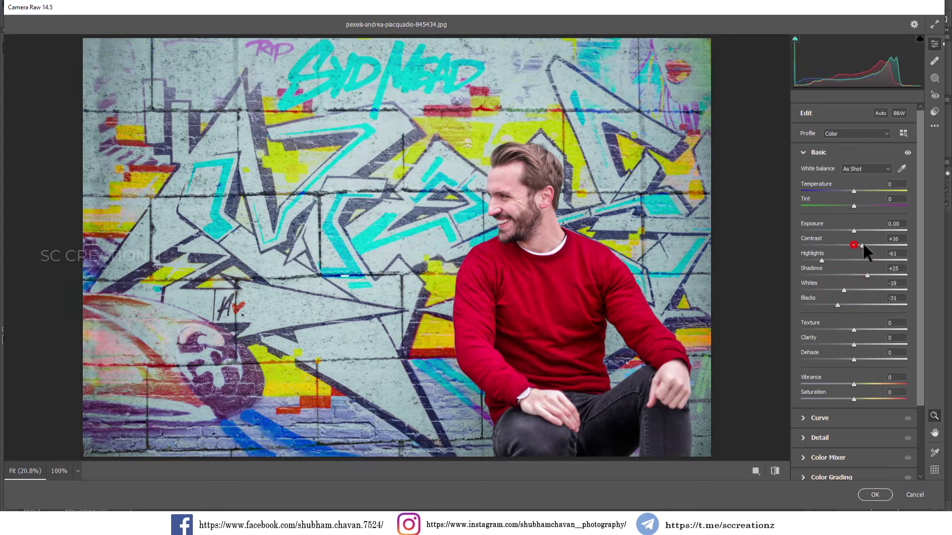
{"action": "left_click_drag", "start_coordinate": [863, 245], "coordinate": [864, 245]}
{"action": "mouse_move", "coordinate": [855, 191]}
{"action": "left_mouse_down"}
{"action": "mouse_move", "coordinate": [846, 192]}
{"action": "mouse_move", "coordinate": [858, 204]}
{"action": "mouse_move", "coordinate": [846, 203]}
{"action": "mouse_move", "coordinate": [856, 207]}
{"action": "left_mouse_up"}
Step: Set Color Mixer luminance to Yellows -11, Greens +31, Aquas +21 and Blues +11, and the Calibration Blue Primary saturation to +32
{"action": "scroll", "coordinate": [823, 451], "scroll_direction": "down", "scroll_amount": 3}
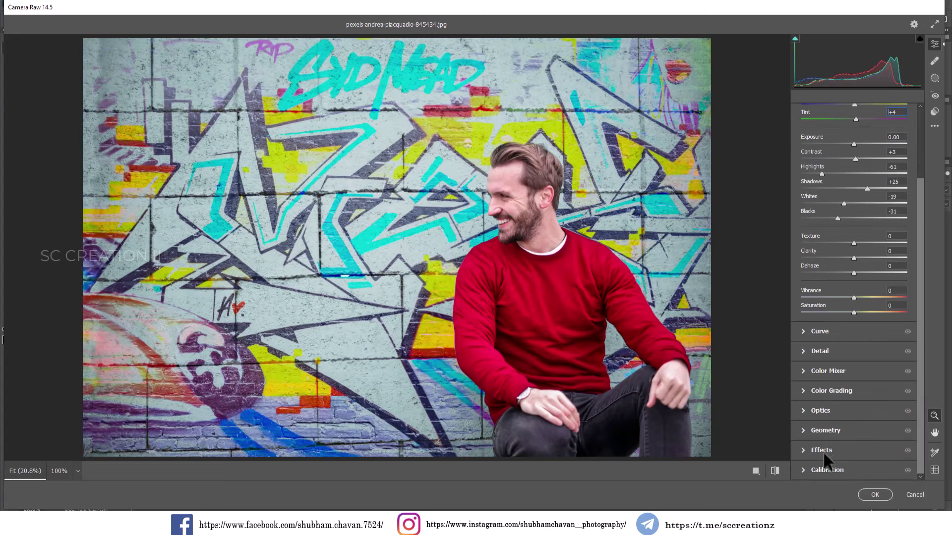
{"action": "left_click", "coordinate": [819, 372]}
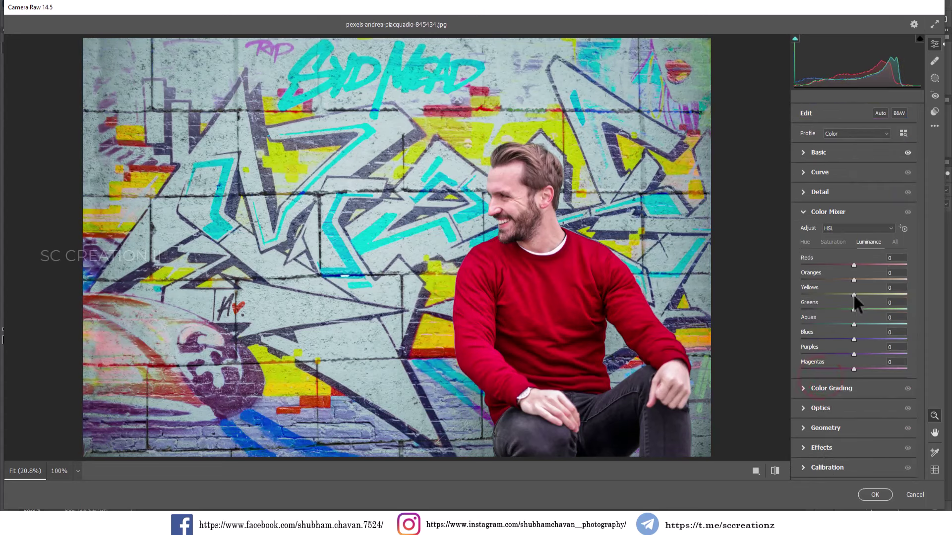
{"action": "left_click_drag", "start_coordinate": [852, 294], "coordinate": [872, 335]}
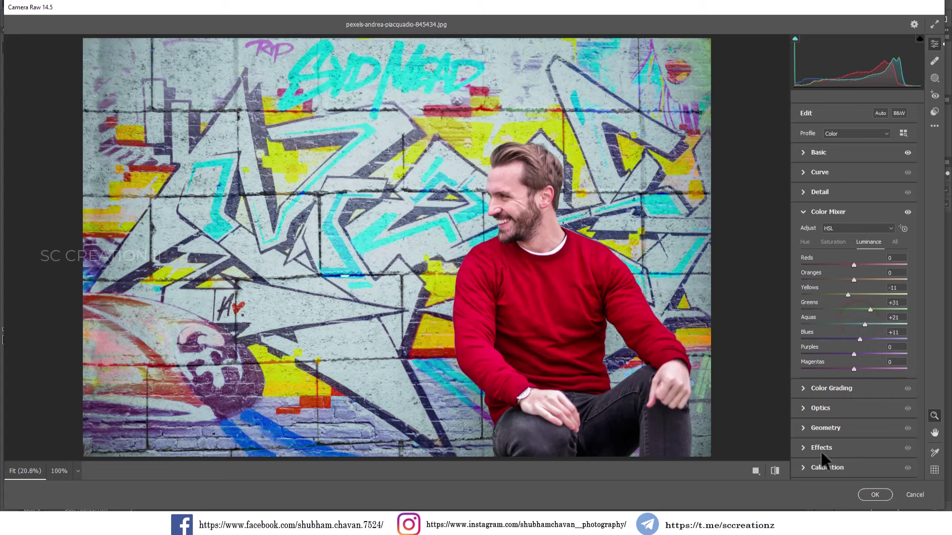
{"action": "left_click", "coordinate": [821, 468]}
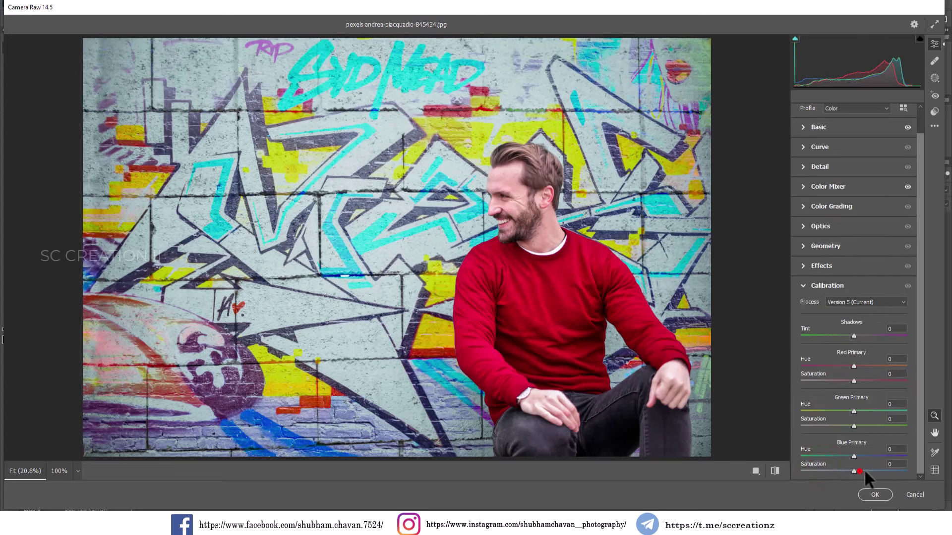
{"action": "left_click_drag", "start_coordinate": [861, 471], "coordinate": [877, 471]}
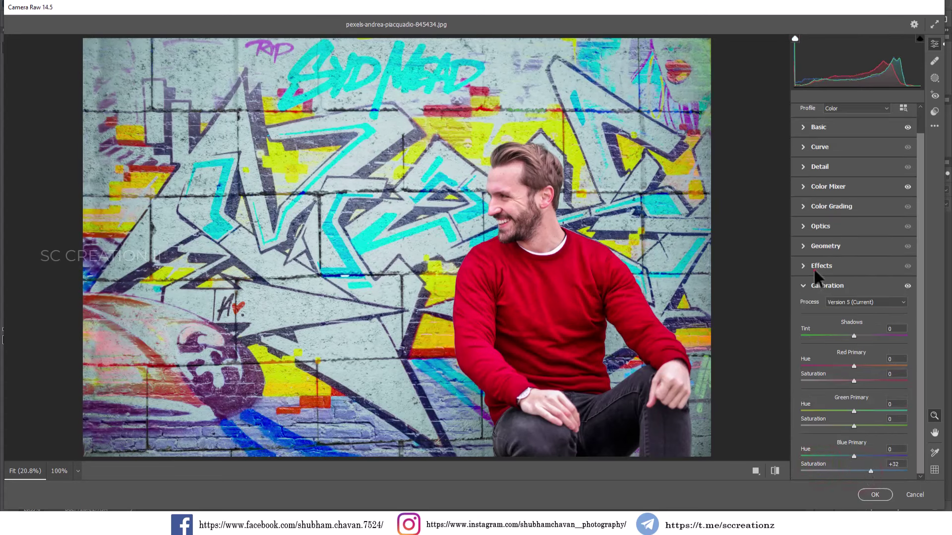